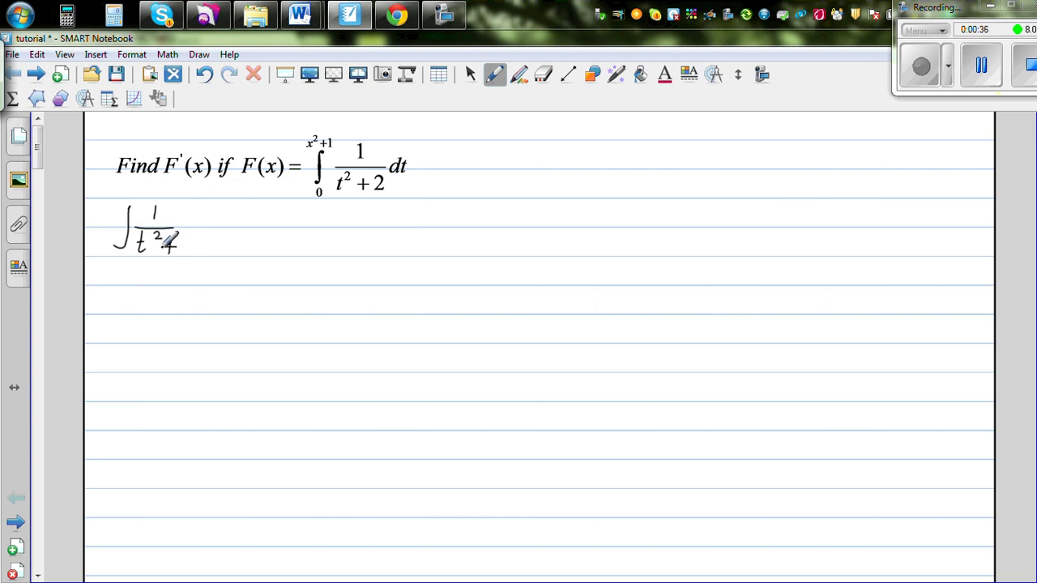
# Step: Finish ∫1/(t²+2) dt and add an equals sign after it
pyautogui.moveTo(174, 243); pyautogui.dragTo(197, 250)
pyautogui.moveTo(216, 214); pyautogui.dragTo(239, 225)
pyautogui.moveTo(228, 213); pyautogui.dragTo(239, 213)
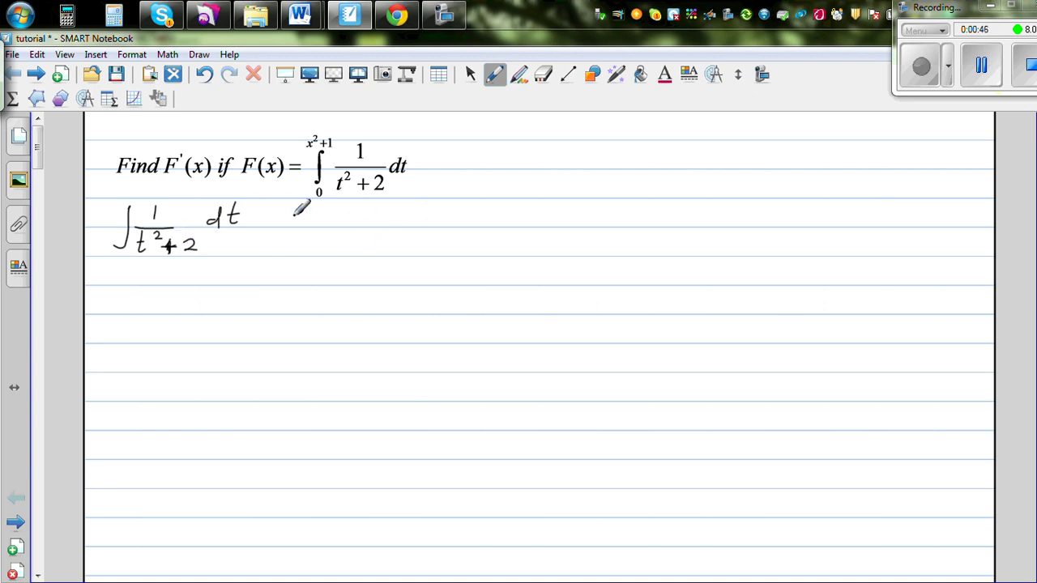
pyautogui.moveTo(292, 214); pyautogui.dragTo(307, 214)
pyautogui.moveTo(292, 220); pyautogui.dragTo(308, 220)
# Step: Write ½∫1/(t²/2+2/2) dt as the next form of the integral
pyautogui.moveTo(374, 202); pyautogui.dragTo(361, 242)
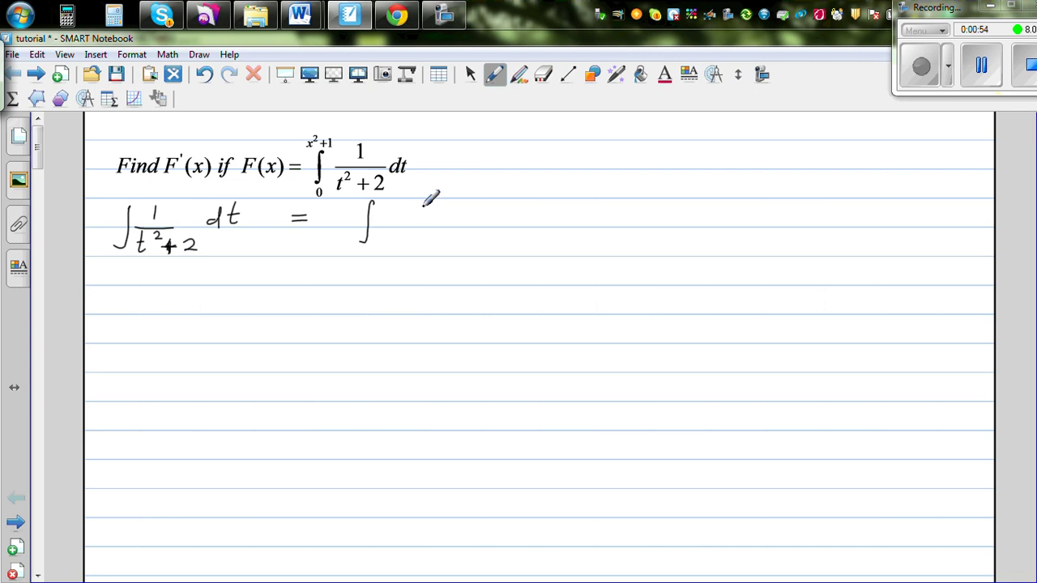
pyautogui.moveTo(421, 207)
pyautogui.mouseDown()
pyautogui.moveTo(390, 251)
pyautogui.moveTo(415, 248)
pyautogui.moveTo(402, 261)
pyautogui.moveTo(458, 235)
pyautogui.moveTo(452, 242)
pyautogui.moveTo(465, 240)
pyautogui.moveTo(451, 248)
pyautogui.moveTo(472, 264)
pyautogui.mouseUp()
pyautogui.moveTo(486, 214)
pyautogui.mouseDown()
pyautogui.moveTo(504, 220)
pyautogui.moveTo(512, 208)
pyautogui.mouseUp()
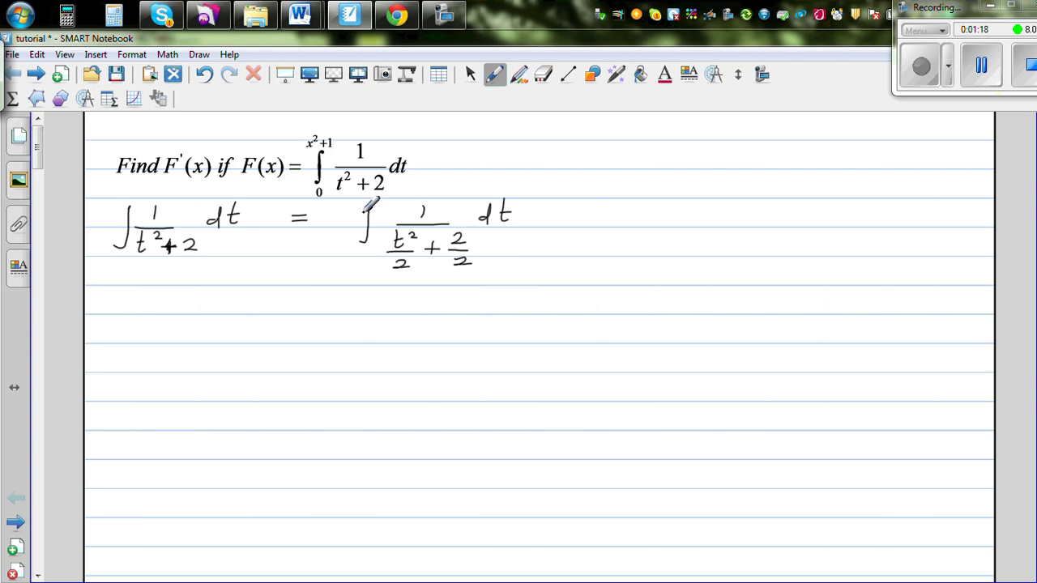
pyautogui.moveTo(344, 209); pyautogui.dragTo(348, 247)
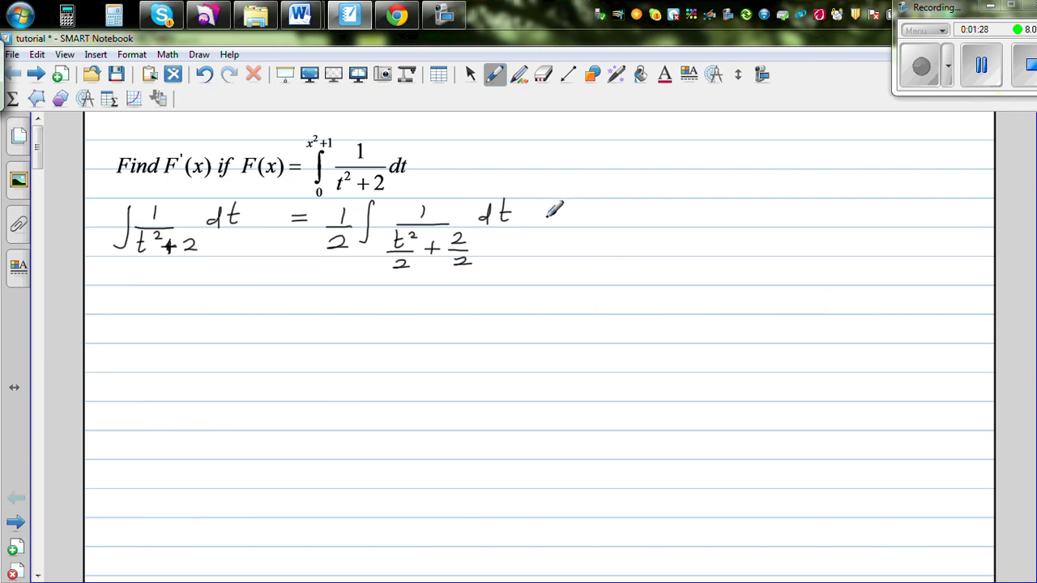
# Step: Continue with = ½∫1/(1+t/2) dt as the third form
pyautogui.moveTo(543, 214); pyautogui.dragTo(559, 213)
pyautogui.moveTo(543, 221); pyautogui.dragTo(585, 217)
pyautogui.moveTo(575, 219)
pyautogui.mouseDown()
pyautogui.moveTo(594, 220)
pyautogui.moveTo(596, 241)
pyautogui.mouseUp()
pyautogui.moveTo(624, 195); pyautogui.dragTo(605, 242)
pyautogui.moveTo(655, 206)
pyautogui.mouseDown()
pyautogui.moveTo(636, 225)
pyautogui.moveTo(668, 225)
pyautogui.moveTo(637, 245)
pyautogui.moveTo(661, 233)
pyautogui.moveTo(656, 247)
pyautogui.moveTo(675, 229)
pyautogui.moveTo(673, 243)
pyautogui.moveTo(693, 241)
pyautogui.moveTo(668, 245)
pyautogui.moveTo(690, 260)
pyautogui.mouseUp()
pyautogui.moveTo(718, 212); pyautogui.dragTo(712, 220)
pyautogui.moveTo(723, 200)
pyautogui.mouseDown()
pyautogui.moveTo(723, 220)
pyautogui.moveTo(738, 220)
pyautogui.moveTo(741, 206)
pyautogui.mouseUp()
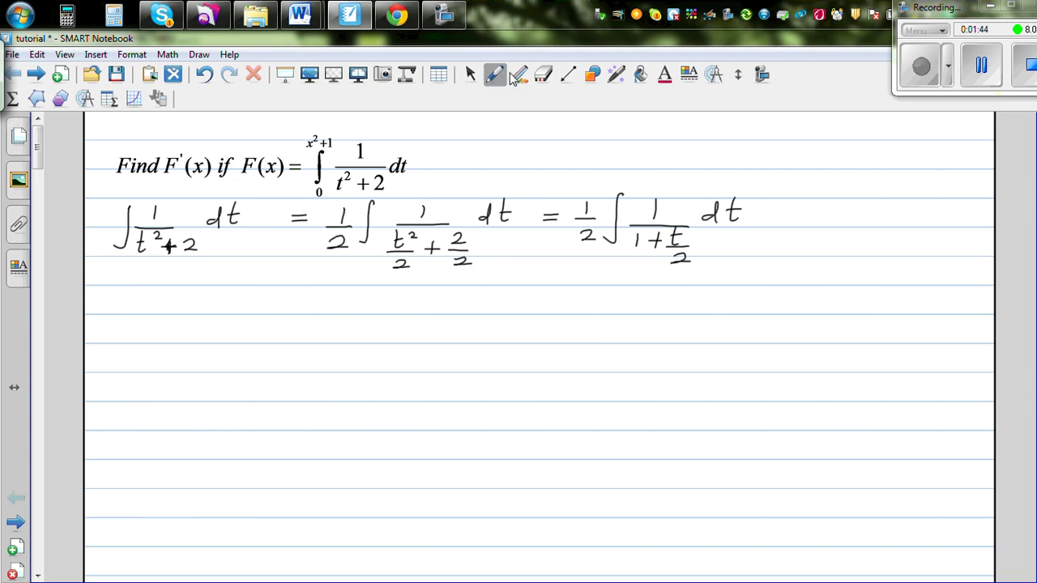
# Step: Add the square to t in 1+t²/2 and switch the ink to blue
pyautogui.moveTo(691, 230); pyautogui.dragTo(698, 235)
pyautogui.click(495, 74)
pyautogui.click(605, 131)
# Step: In blue, write Let t²/2 = tan²θ ⇒ t² = 2tan²θ ⇒ t = √2 tanθ
pyautogui.moveTo(100, 288)
pyautogui.mouseDown()
pyautogui.moveTo(114, 311)
pyautogui.moveTo(148, 309)
pyautogui.moveTo(150, 297)
pyautogui.moveTo(195, 310)
pyautogui.moveTo(200, 296)
pyautogui.moveTo(218, 300)
pyautogui.moveTo(198, 331)
pyautogui.mouseUp()
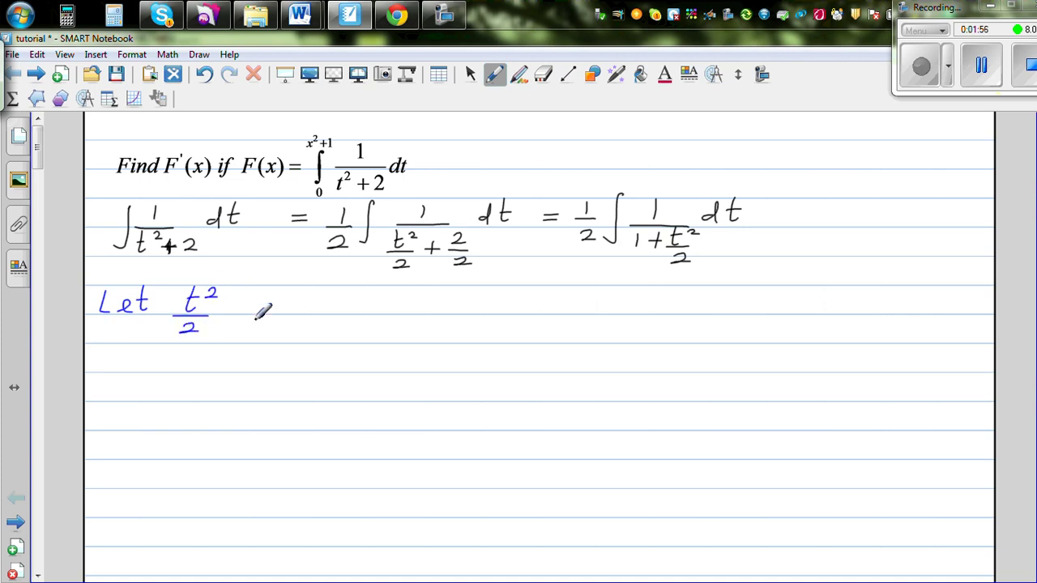
pyautogui.moveTo(235, 301)
pyautogui.mouseDown()
pyautogui.moveTo(273, 311)
pyautogui.moveTo(282, 293)
pyautogui.moveTo(300, 310)
pyautogui.mouseUp()
pyautogui.moveTo(305, 300)
pyautogui.mouseDown()
pyautogui.moveTo(309, 311)
pyautogui.moveTo(332, 296)
pyautogui.moveTo(356, 297)
pyautogui.moveTo(349, 302)
pyautogui.mouseUp()
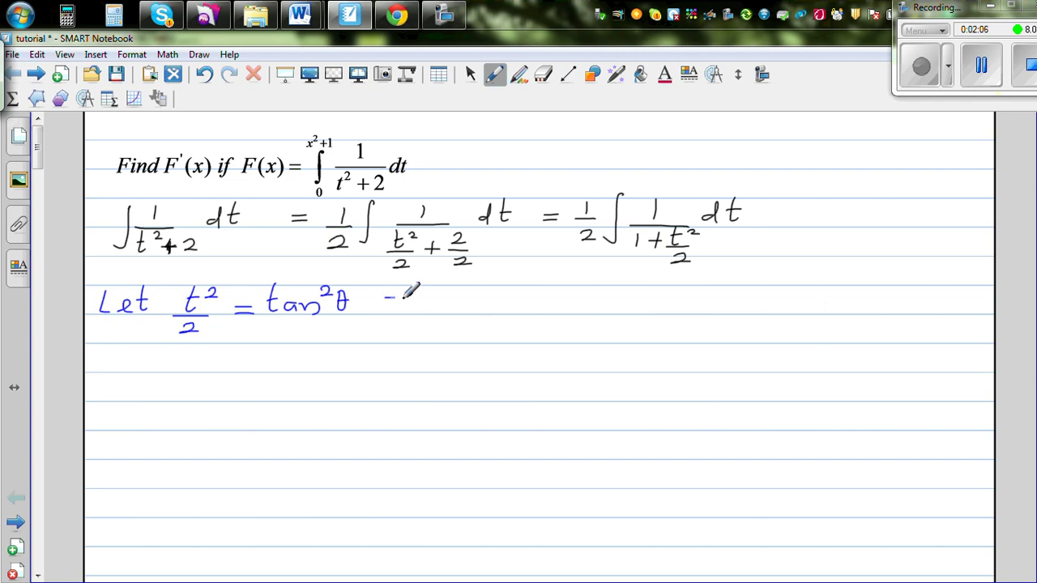
pyautogui.moveTo(382, 298); pyautogui.dragTo(406, 298)
pyautogui.moveTo(383, 303)
pyautogui.mouseDown()
pyautogui.moveTo(441, 312)
pyautogui.moveTo(444, 298)
pyautogui.moveTo(517, 298)
pyautogui.moveTo(533, 311)
pyautogui.moveTo(541, 293)
pyautogui.moveTo(577, 309)
pyautogui.moveTo(578, 293)
pyautogui.moveTo(591, 311)
pyautogui.moveTo(597, 302)
pyautogui.moveTo(659, 297)
pyautogui.moveTo(655, 306)
pyautogui.moveTo(702, 310)
pyautogui.moveTo(706, 297)
pyautogui.moveTo(746, 308)
pyautogui.moveTo(787, 296)
pyautogui.moveTo(794, 311)
pyautogui.moveTo(811, 313)
pyautogui.moveTo(819, 297)
pyautogui.moveTo(864, 309)
pyautogui.moveTo(876, 302)
pyautogui.mouseUp()
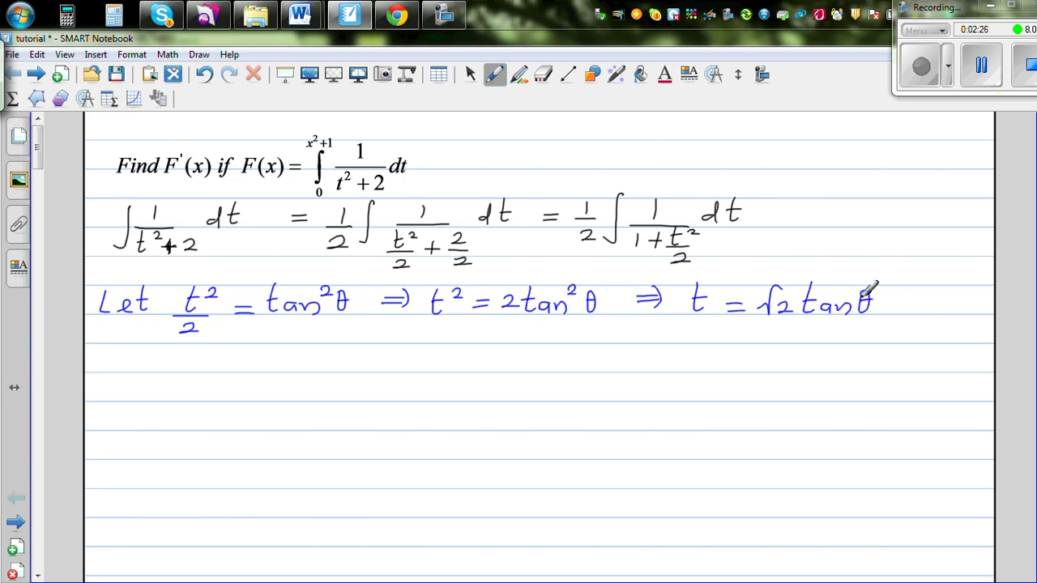
# Step: Write ⇒ θ = tan⁻¹(t/√2) beside the third integral and box it
pyautogui.moveTo(761, 271)
pyautogui.mouseDown()
pyautogui.moveTo(798, 256)
pyautogui.moveTo(787, 271)
pyautogui.mouseUp()
pyautogui.moveTo(840, 227)
pyautogui.mouseDown()
pyautogui.moveTo(891, 252)
pyautogui.moveTo(908, 233)
pyautogui.moveTo(930, 251)
pyautogui.moveTo(932, 229)
pyautogui.moveTo(948, 260)
pyautogui.moveTo(964, 248)
pyautogui.mouseUp()
pyautogui.moveTo(956, 234)
pyautogui.mouseDown()
pyautogui.moveTo(953, 264)
pyautogui.moveTo(972, 263)
pyautogui.moveTo(964, 269)
pyautogui.moveTo(978, 227)
pyautogui.moveTo(978, 266)
pyautogui.mouseUp()
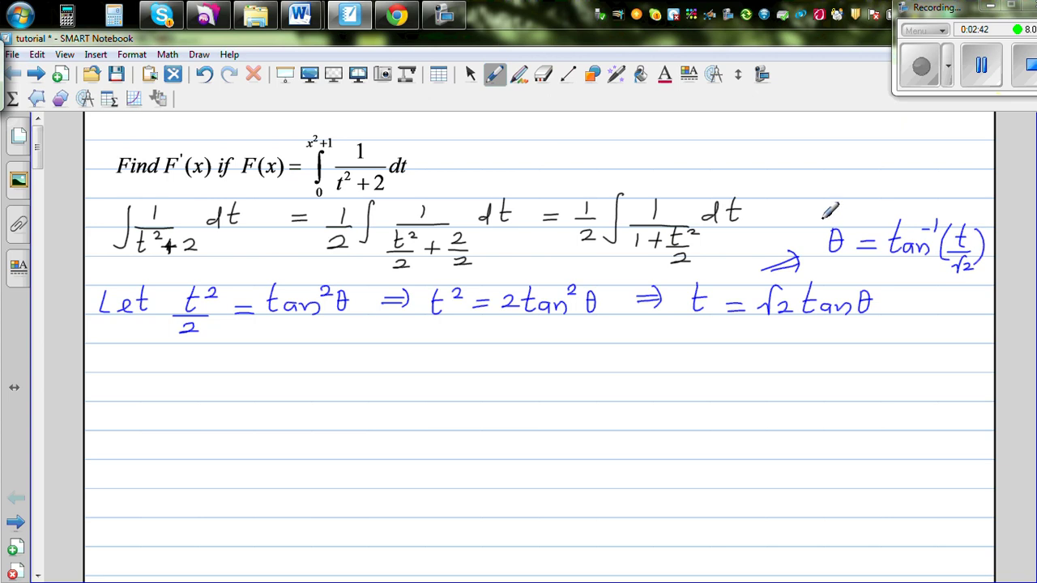
pyautogui.moveTo(827, 209)
pyautogui.mouseDown()
pyautogui.moveTo(823, 271)
pyautogui.moveTo(987, 282)
pyautogui.mouseUp()
pyautogui.moveTo(831, 208)
pyautogui.mouseDown()
pyautogui.moveTo(991, 212)
pyautogui.moveTo(988, 269)
pyautogui.mouseUp()
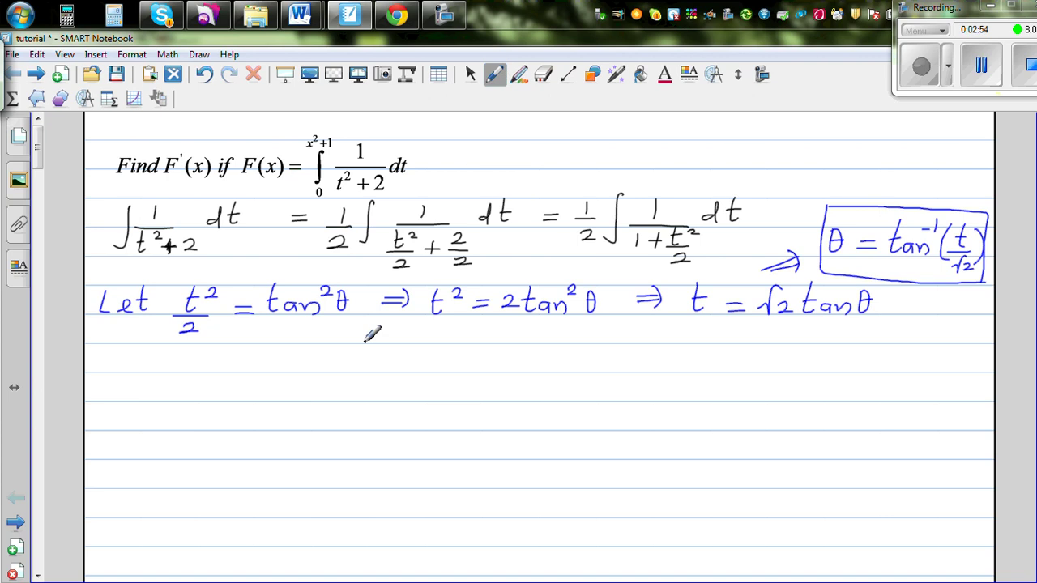
pyautogui.click(490, 74)
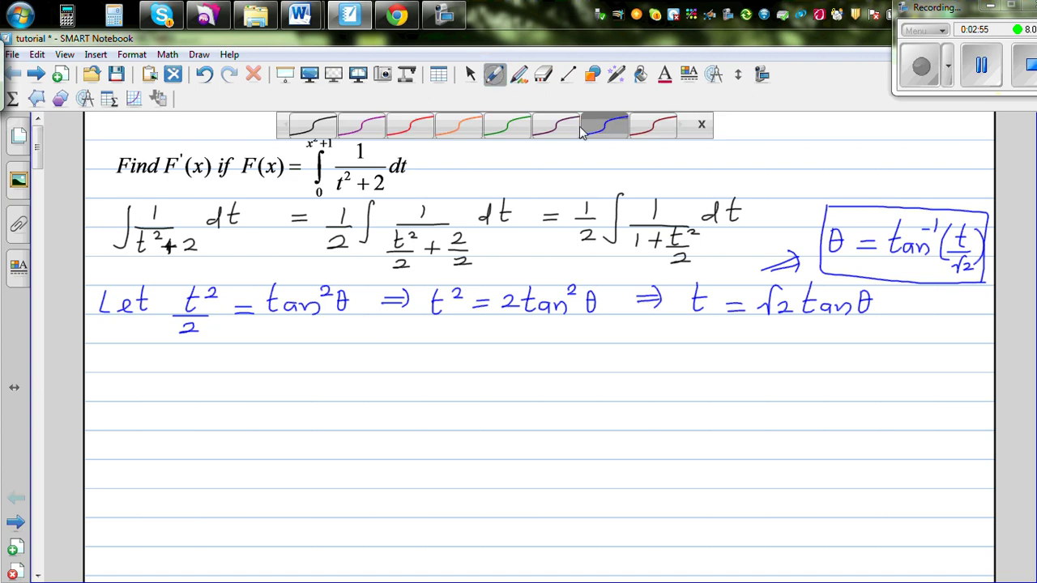
# Step: In red, write ⇒ dt/dθ = √2 sec²θ ⇒ dt = √2 sec²θ dθ
pyautogui.click(640, 130)
pyautogui.moveTo(113, 362); pyautogui.dragTo(118, 362)
pyautogui.moveTo(100, 368); pyautogui.dragTo(119, 369)
pyautogui.moveTo(114, 358)
pyautogui.mouseDown()
pyautogui.moveTo(180, 349)
pyautogui.moveTo(179, 370)
pyautogui.moveTo(175, 353)
pyautogui.moveTo(187, 367)
pyautogui.moveTo(148, 374)
pyautogui.moveTo(183, 375)
pyautogui.moveTo(161, 393)
pyautogui.moveTo(176, 376)
pyautogui.moveTo(178, 386)
pyautogui.moveTo(279, 349)
pyautogui.moveTo(277, 365)
pyautogui.moveTo(305, 347)
pyautogui.moveTo(319, 366)
pyautogui.moveTo(372, 361)
pyautogui.mouseUp()
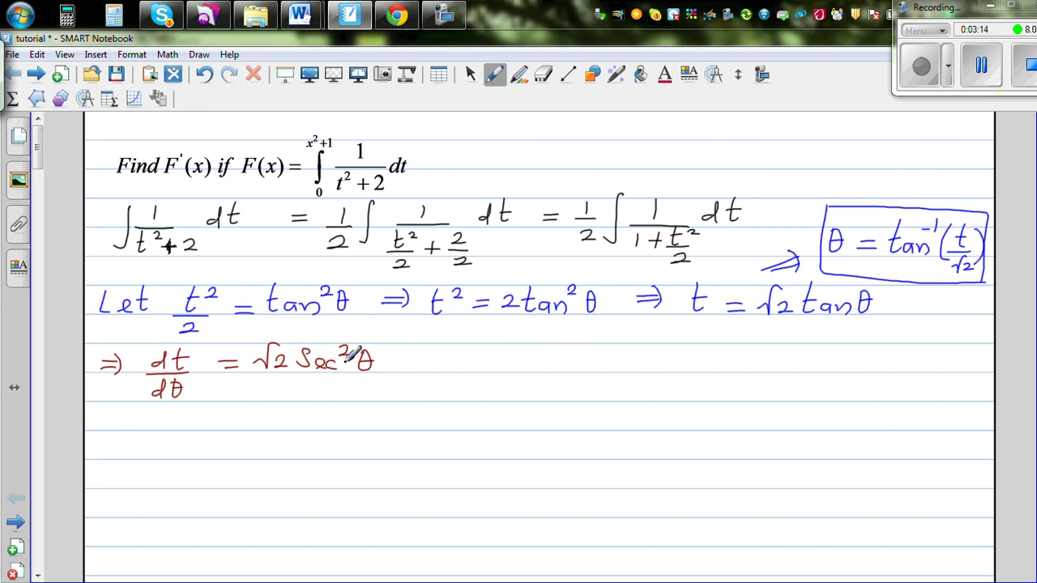
pyautogui.moveTo(445, 358)
pyautogui.mouseDown()
pyautogui.moveTo(533, 372)
pyautogui.moveTo(541, 351)
pyautogui.moveTo(608, 368)
pyautogui.moveTo(640, 347)
pyautogui.moveTo(655, 368)
pyautogui.moveTo(696, 366)
pyautogui.mouseUp()
pyautogui.moveTo(705, 357)
pyautogui.mouseDown()
pyautogui.moveTo(707, 368)
pyautogui.moveTo(720, 351)
pyautogui.moveTo(769, 369)
pyautogui.moveTo(787, 349)
pyautogui.mouseUp()
pyautogui.moveTo(781, 358); pyautogui.dragTo(796, 357)
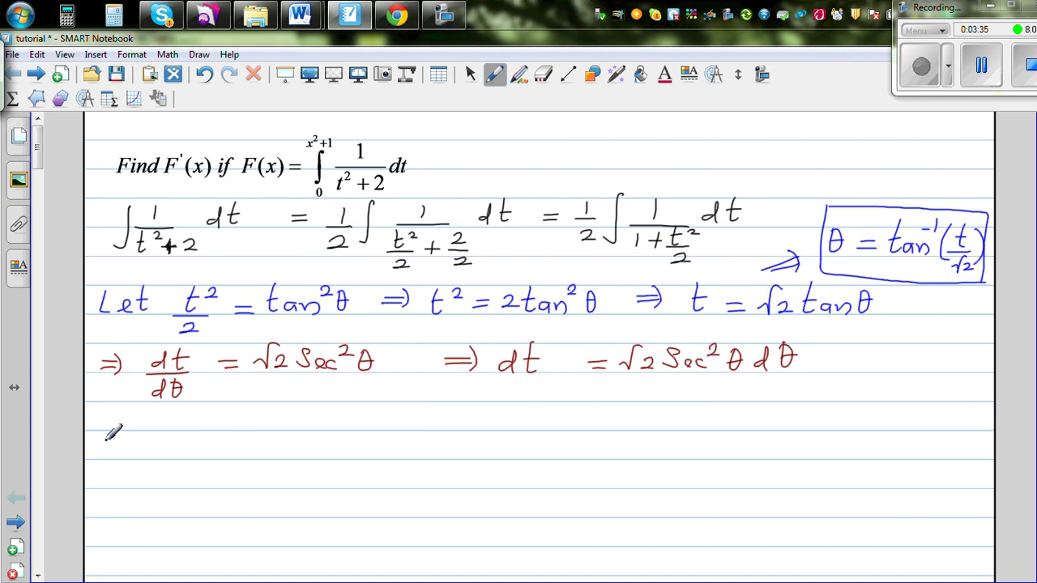
# Step: Start a new red line ⇒ ½∫1/(1+t²/2) dt = ½
pyautogui.moveTo(105, 439)
pyautogui.mouseDown()
pyautogui.moveTo(125, 442)
pyautogui.moveTo(165, 424)
pyautogui.moveTo(167, 433)
pyautogui.mouseUp()
pyautogui.moveTo(151, 438)
pyautogui.mouseDown()
pyautogui.moveTo(180, 438)
pyautogui.moveTo(180, 456)
pyautogui.mouseUp()
pyautogui.moveTo(211, 412); pyautogui.dragTo(187, 468)
pyautogui.moveTo(250, 408)
pyautogui.mouseDown()
pyautogui.moveTo(248, 423)
pyautogui.moveTo(288, 429)
pyautogui.mouseUp()
pyautogui.moveTo(226, 439)
pyautogui.mouseDown()
pyautogui.moveTo(225, 452)
pyautogui.moveTo(258, 442)
pyautogui.moveTo(249, 452)
pyautogui.mouseUp()
pyautogui.moveTo(285, 421)
pyautogui.mouseDown()
pyautogui.moveTo(290, 450)
pyautogui.moveTo(298, 433)
pyautogui.moveTo(307, 470)
pyautogui.mouseUp()
pyautogui.moveTo(355, 415)
pyautogui.mouseDown()
pyautogui.moveTo(357, 426)
pyautogui.moveTo(375, 413)
pyautogui.moveTo(489, 426)
pyautogui.moveTo(502, 432)
pyautogui.moveTo(503, 454)
pyautogui.mouseUp()
pyautogui.moveTo(541, 399); pyautogui.dragTo(513, 456)
# Step: Substitute to get ½∫1/(1+tan²θ)·√2 sec²θ dθ
pyautogui.moveTo(589, 408)
pyautogui.mouseDown()
pyautogui.moveTo(588, 428)
pyautogui.moveTo(639, 430)
pyautogui.mouseUp()
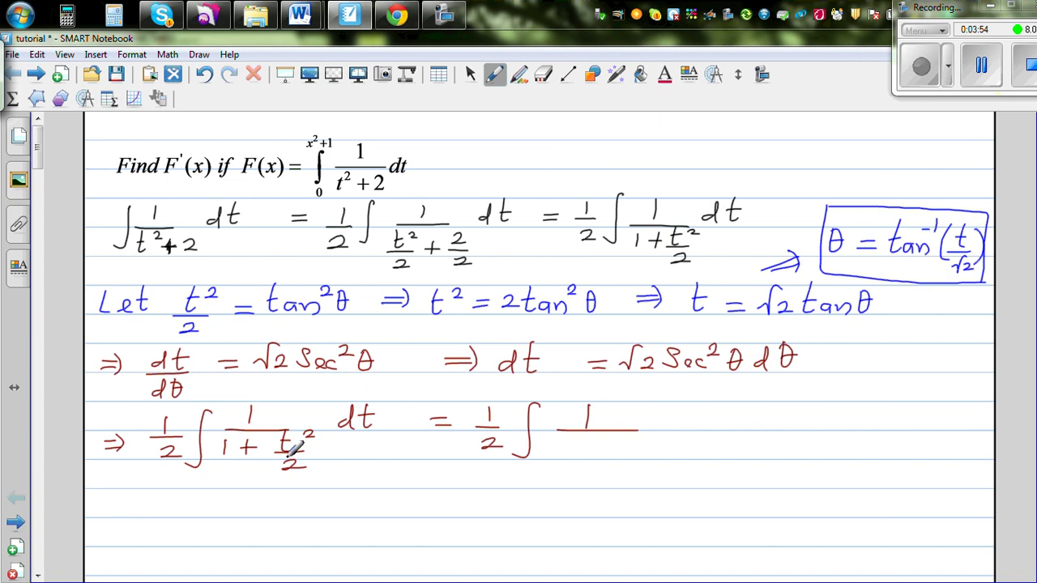
pyautogui.moveTo(566, 439)
pyautogui.mouseDown()
pyautogui.moveTo(567, 456)
pyautogui.moveTo(593, 446)
pyautogui.mouseUp()
pyautogui.moveTo(585, 438); pyautogui.dragTo(585, 455)
pyautogui.moveTo(607, 431); pyautogui.dragTo(606, 456)
pyautogui.moveTo(600, 443)
pyautogui.mouseDown()
pyautogui.moveTo(636, 456)
pyautogui.moveTo(660, 444)
pyautogui.moveTo(671, 456)
pyautogui.mouseUp()
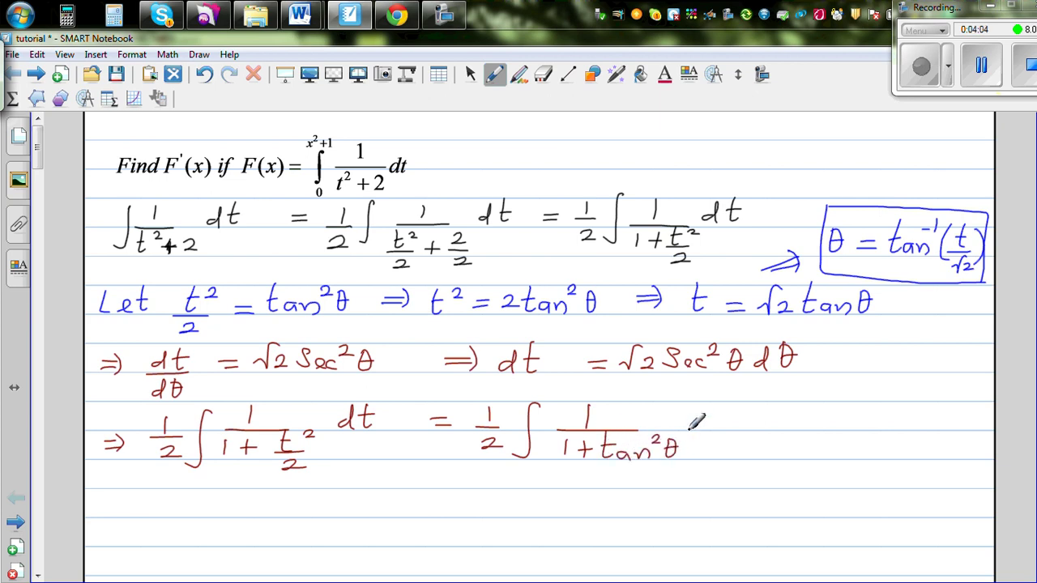
pyautogui.click(687, 422)
pyautogui.moveTo(700, 420)
pyautogui.mouseDown()
pyautogui.moveTo(726, 398)
pyautogui.moveTo(725, 419)
pyautogui.moveTo(753, 427)
pyautogui.moveTo(794, 421)
pyautogui.moveTo(807, 398)
pyautogui.moveTo(792, 410)
pyautogui.moveTo(820, 407)
pyautogui.moveTo(815, 419)
pyautogui.moveTo(847, 421)
pyautogui.moveTo(861, 403)
pyautogui.moveTo(855, 426)
pyautogui.moveTo(883, 413)
pyautogui.mouseUp()
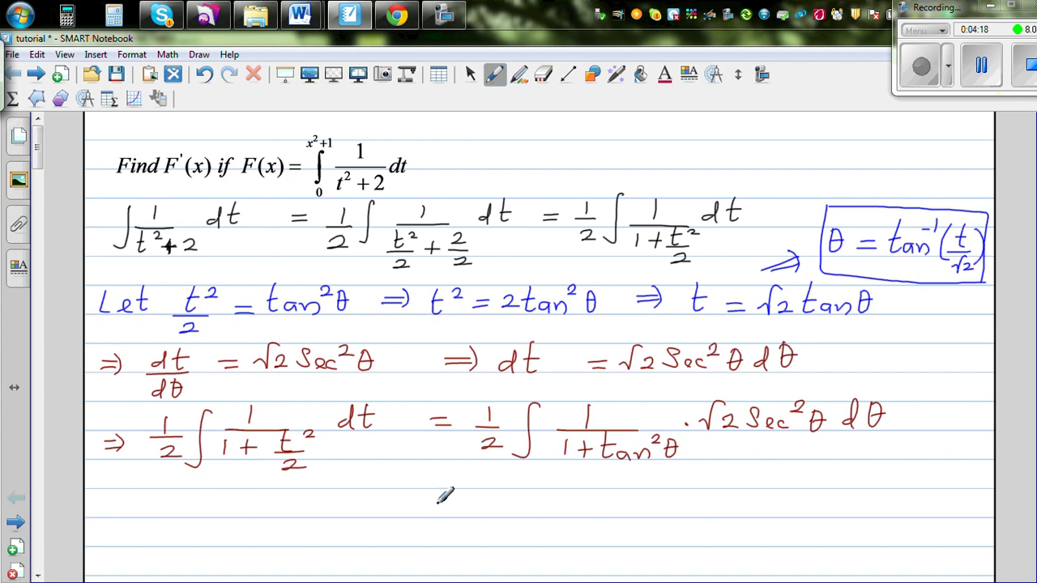
# Step: Write = √2/2 ∫(1/sec²θ)·sec²θ dθ and begin = 1/√2 ∫ on the line below
pyautogui.moveTo(438, 497)
pyautogui.mouseDown()
pyautogui.moveTo(488, 513)
pyautogui.moveTo(499, 489)
pyautogui.moveTo(505, 499)
pyautogui.moveTo(493, 508)
pyautogui.moveTo(507, 513)
pyautogui.moveTo(479, 518)
pyautogui.moveTo(512, 517)
pyautogui.moveTo(509, 544)
pyautogui.mouseUp()
pyautogui.moveTo(551, 492); pyautogui.dragTo(532, 541)
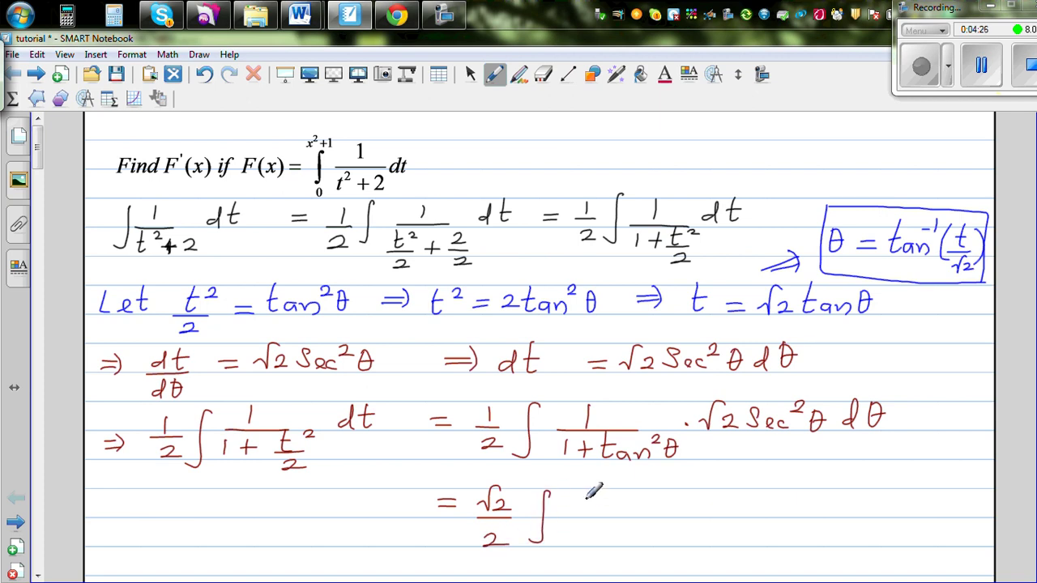
pyautogui.moveTo(600, 492)
pyautogui.mouseDown()
pyautogui.moveTo(597, 512)
pyautogui.moveTo(621, 514)
pyautogui.moveTo(571, 541)
pyautogui.moveTo(639, 531)
pyautogui.moveTo(630, 548)
pyautogui.mouseUp()
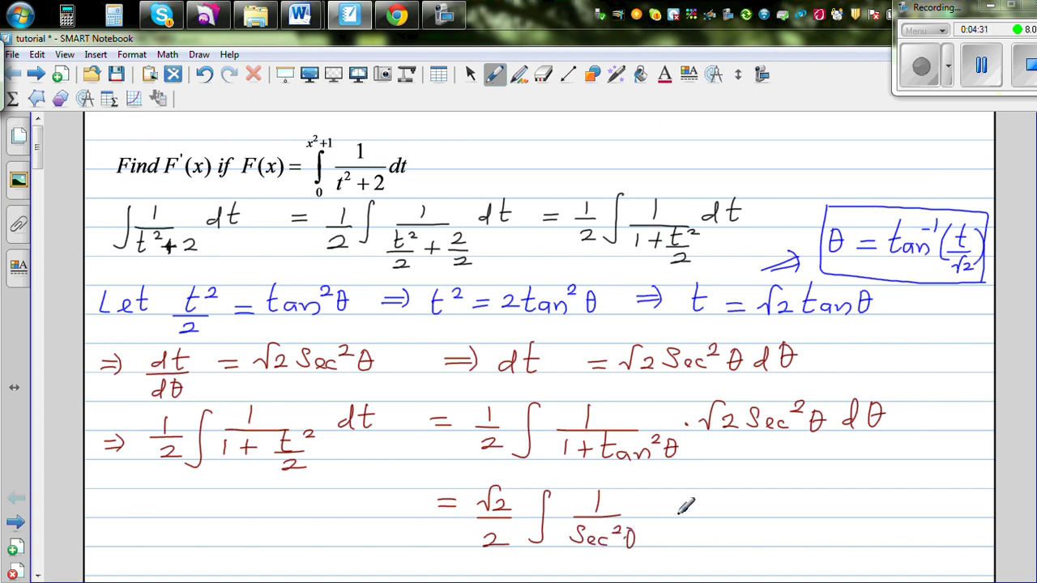
pyautogui.moveTo(689, 494)
pyautogui.mouseDown()
pyautogui.moveTo(675, 512)
pyautogui.moveTo(704, 512)
pyautogui.mouseUp()
pyautogui.moveTo(720, 502)
pyautogui.mouseDown()
pyautogui.moveTo(749, 495)
pyautogui.moveTo(751, 509)
pyautogui.moveTo(755, 496)
pyautogui.moveTo(756, 508)
pyautogui.moveTo(795, 515)
pyautogui.mouseUp()
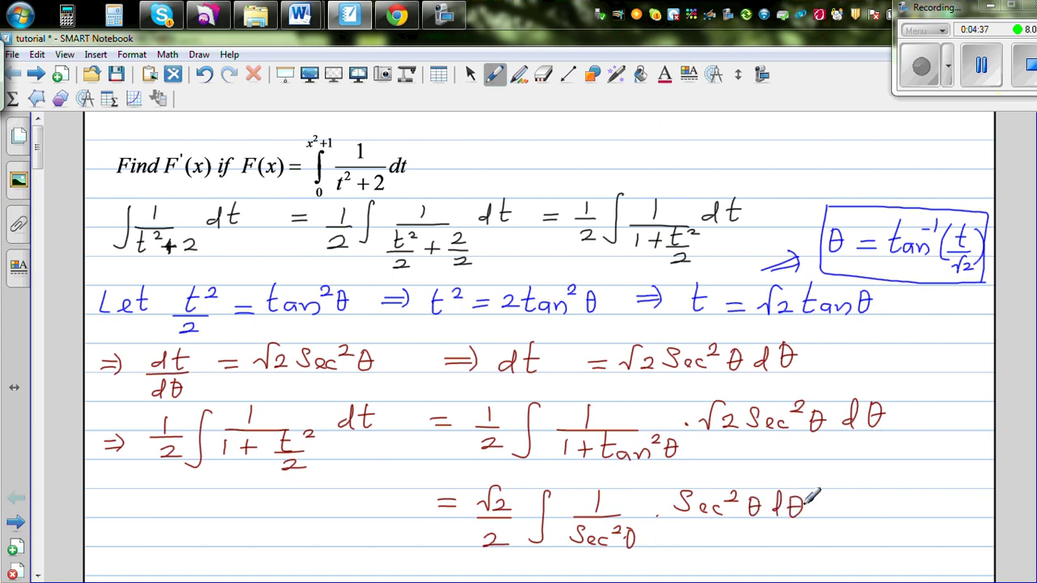
pyautogui.moveTo(37, 131); pyautogui.dragTo(38, 167)
pyautogui.moveTo(445, 410)
pyautogui.mouseDown()
pyautogui.moveTo(504, 419)
pyautogui.moveTo(486, 450)
pyautogui.moveTo(520, 449)
pyautogui.mouseUp()
# Step: Complete 1/√2 ∫dθ = (1/√2)θ + c
pyautogui.moveTo(555, 398); pyautogui.dragTo(536, 446)
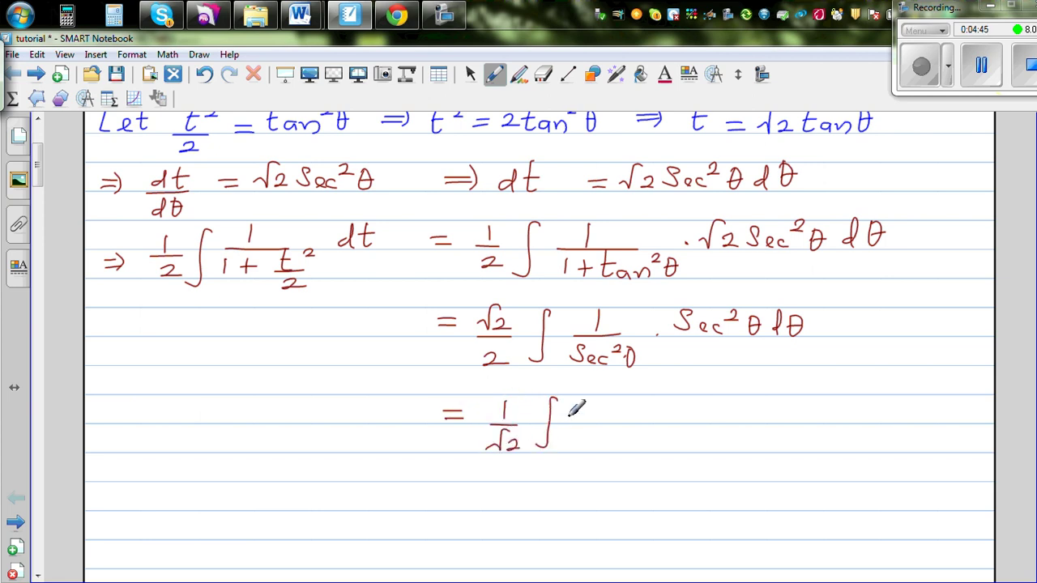
pyautogui.moveTo(581, 411); pyautogui.dragTo(607, 410)
pyautogui.moveTo(673, 418)
pyautogui.mouseDown()
pyautogui.moveTo(732, 417)
pyautogui.moveTo(722, 439)
pyautogui.moveTo(738, 424)
pyautogui.moveTo(752, 444)
pyautogui.mouseUp()
pyautogui.moveTo(780, 399)
pyautogui.mouseDown()
pyautogui.moveTo(789, 395)
pyautogui.moveTo(770, 422)
pyautogui.mouseUp()
pyautogui.moveTo(766, 411); pyautogui.dragTo(792, 400)
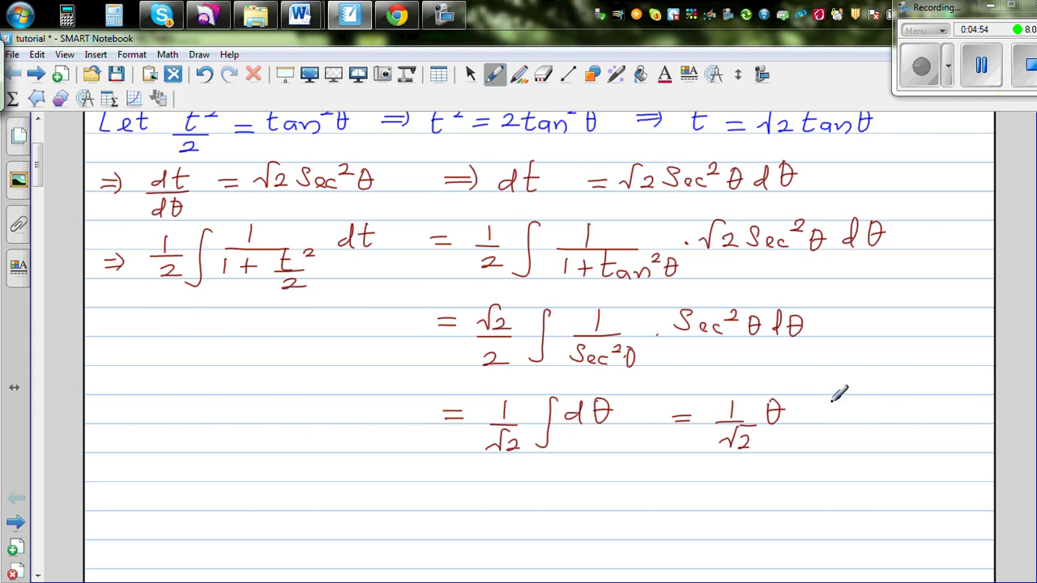
pyautogui.moveTo(802, 413)
pyautogui.mouseDown()
pyautogui.moveTo(820, 413)
pyautogui.moveTo(810, 423)
pyautogui.moveTo(861, 421)
pyautogui.mouseUp()
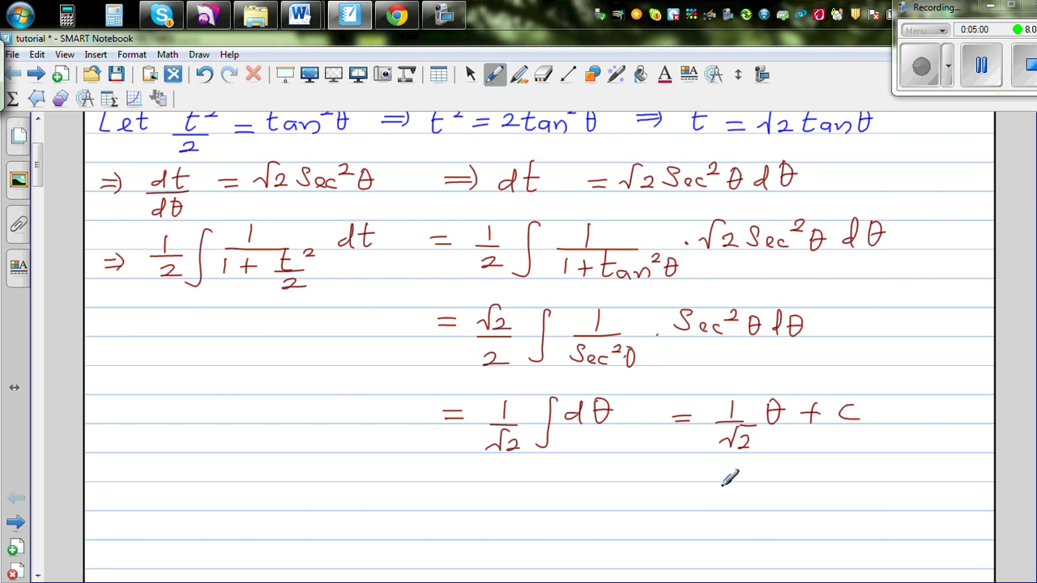
# Step: Write the back-substituted line = (1/√2)tan⁻¹(t/√2) + C
pyautogui.moveTo(671, 497); pyautogui.dragTo(687, 496)
pyautogui.moveTo(671, 504)
pyautogui.mouseDown()
pyautogui.moveTo(737, 506)
pyautogui.moveTo(711, 527)
pyautogui.moveTo(745, 532)
pyautogui.mouseUp()
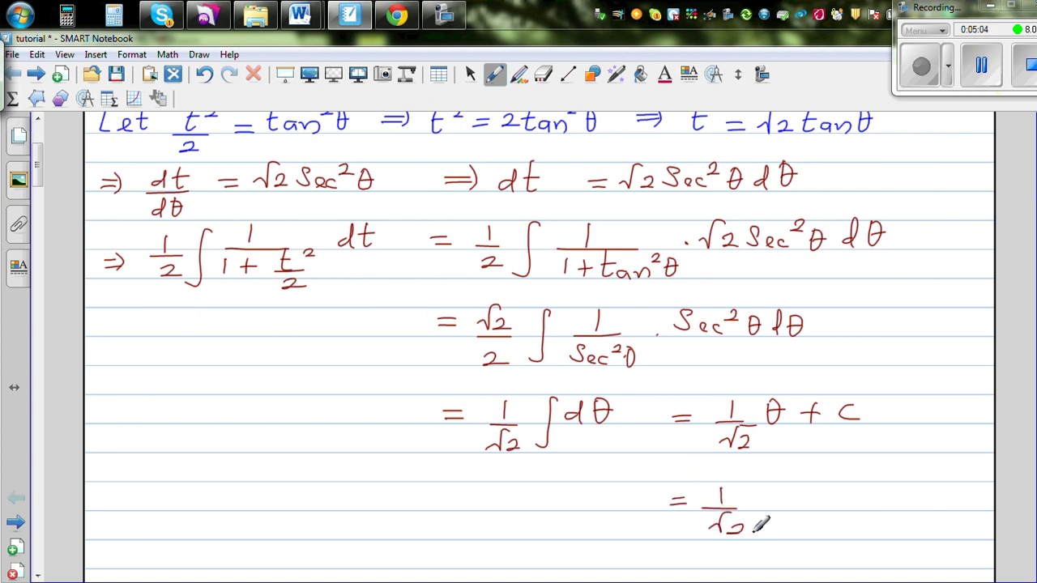
pyautogui.moveTo(765, 485)
pyautogui.mouseDown()
pyautogui.moveTo(763, 508)
pyautogui.moveTo(774, 492)
pyautogui.moveTo(827, 511)
pyautogui.moveTo(830, 487)
pyautogui.moveTo(838, 491)
pyautogui.mouseUp()
pyautogui.moveTo(36, 188)
pyautogui.mouseDown()
pyautogui.moveTo(44, 166)
pyautogui.moveTo(38, 197)
pyautogui.mouseUp()
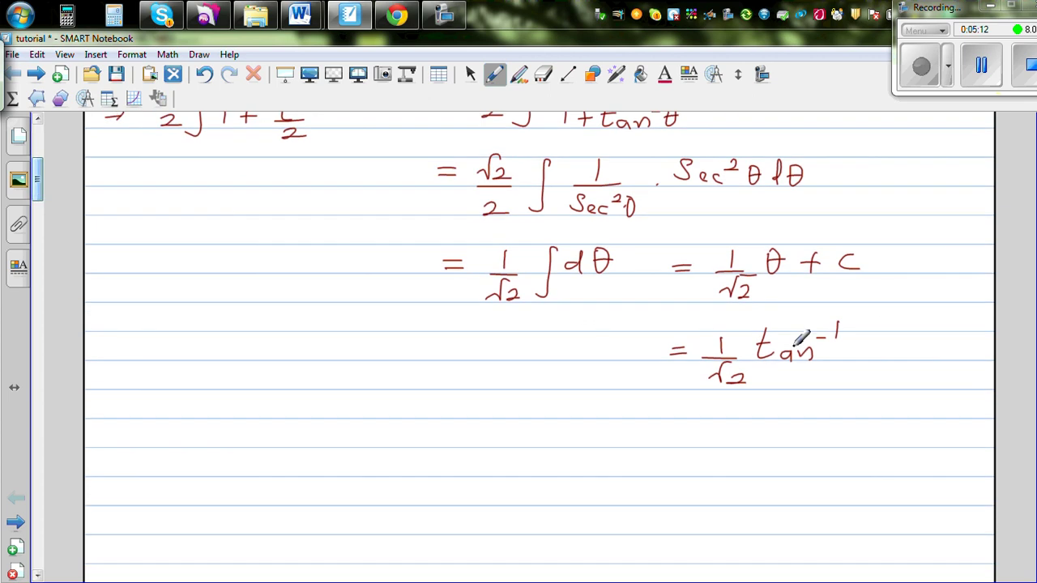
pyautogui.moveTo(849, 329)
pyautogui.mouseDown()
pyautogui.moveTo(846, 365)
pyautogui.moveTo(875, 357)
pyautogui.moveTo(884, 339)
pyautogui.moveTo(866, 373)
pyautogui.moveTo(888, 360)
pyautogui.moveTo(878, 366)
pyautogui.mouseUp()
pyautogui.moveTo(880, 372); pyautogui.dragTo(893, 381)
pyautogui.moveTo(908, 334); pyautogui.dragTo(910, 372)
pyautogui.moveTo(934, 338); pyautogui.dragTo(934, 355)
pyautogui.moveTo(926, 347); pyautogui.dragTo(952, 349)
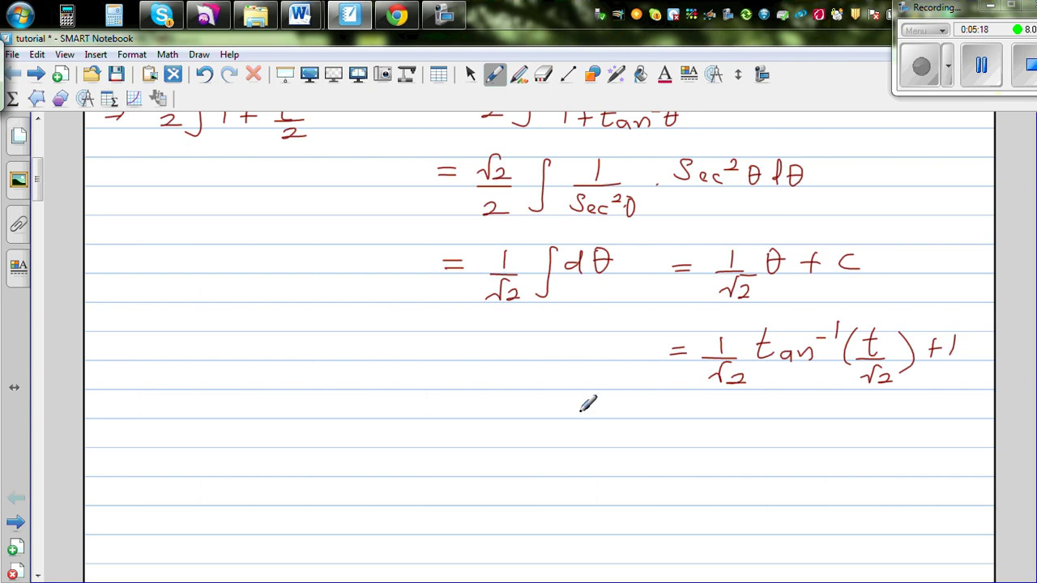
pyautogui.moveTo(43, 186); pyautogui.dragTo(43, 174)
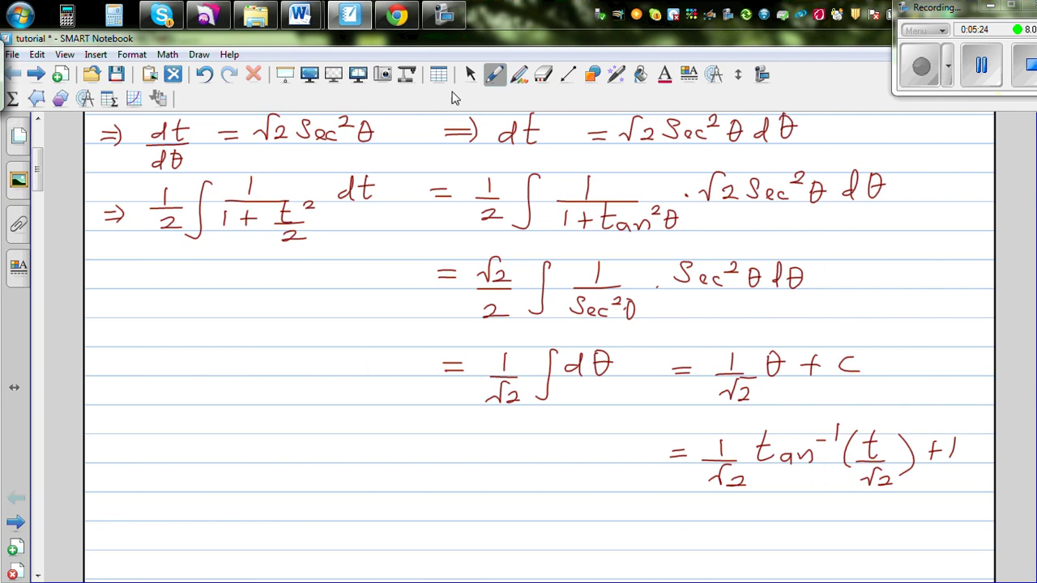
pyautogui.click(471, 76)
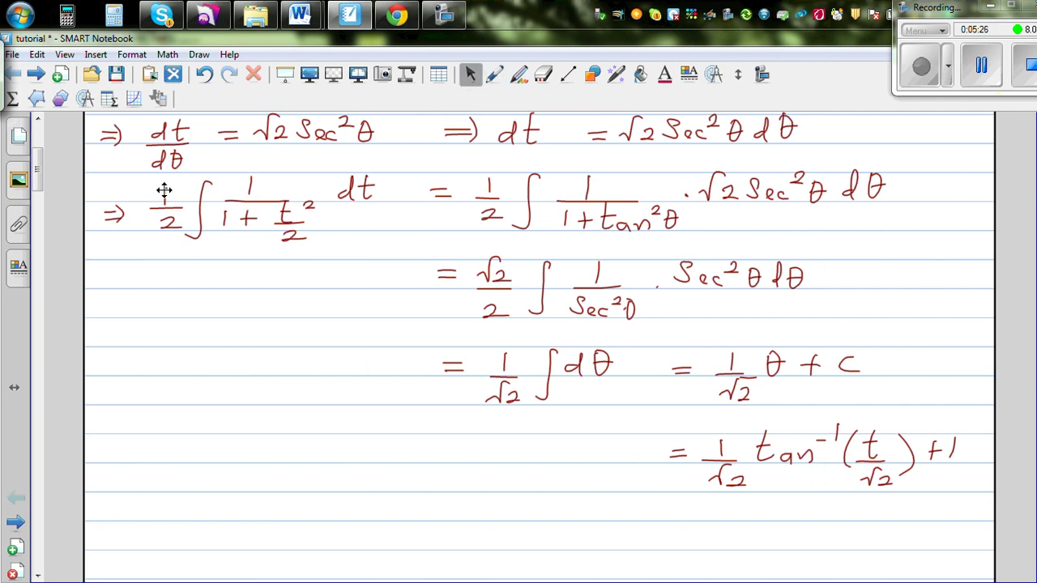
pyautogui.click(175, 191)
pyautogui.click(268, 310)
pyautogui.moveTo(147, 186); pyautogui.dragTo(387, 271)
pyautogui.click(362, 192)
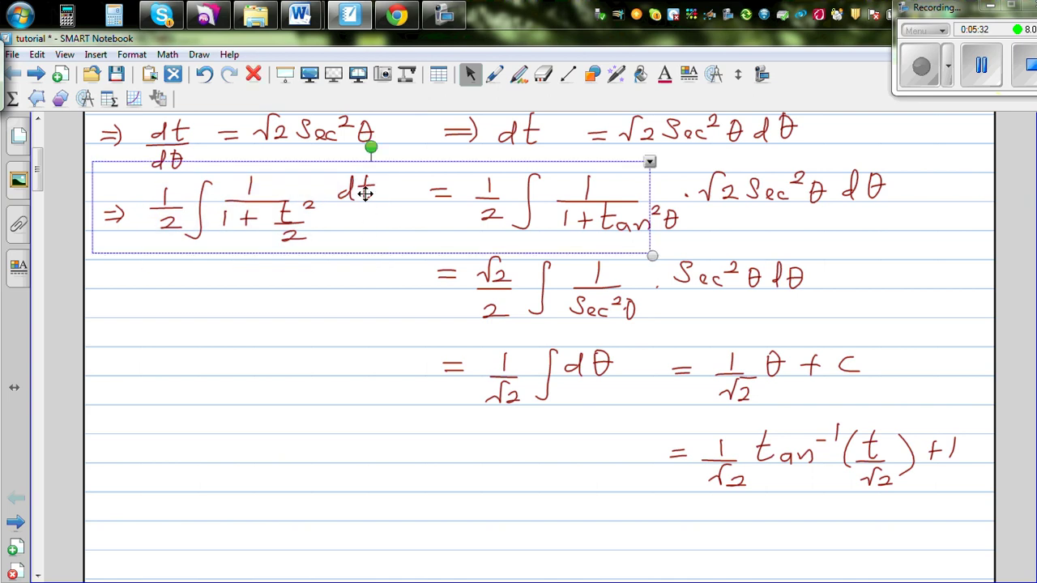
pyautogui.click(295, 289)
pyautogui.moveTo(143, 190); pyautogui.dragTo(400, 270)
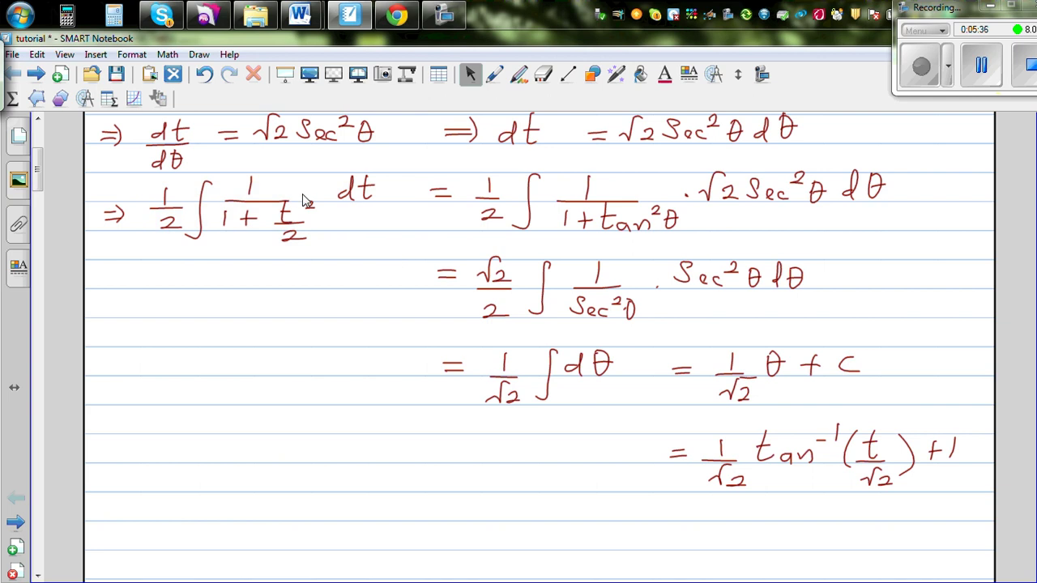
pyautogui.moveTo(173, 220); pyautogui.dragTo(180, 215)
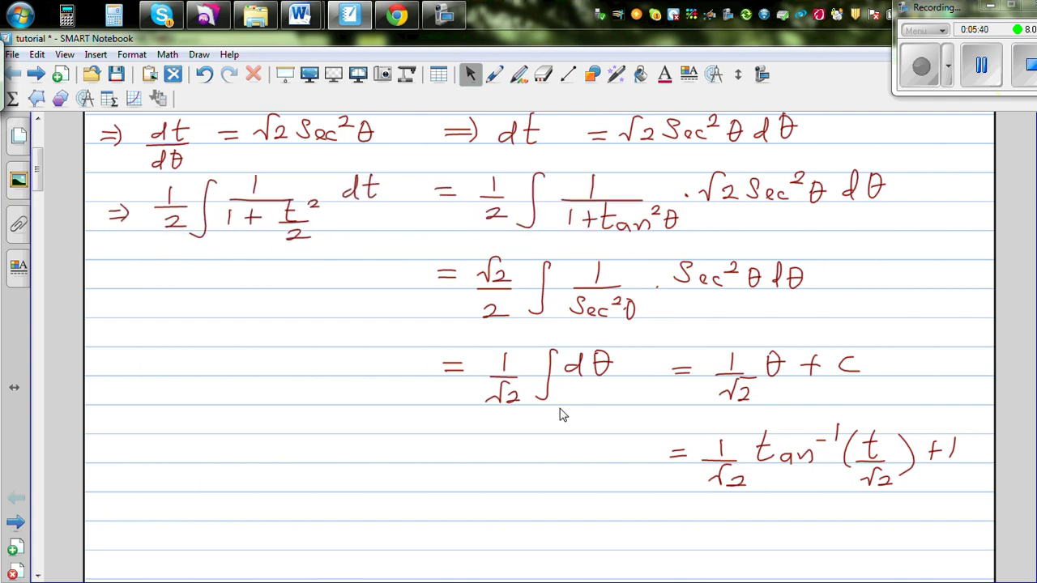
# Step: Write ½∫1/(1+t²) dt in front of the final tan⁻¹ answer
pyautogui.click(495, 76)
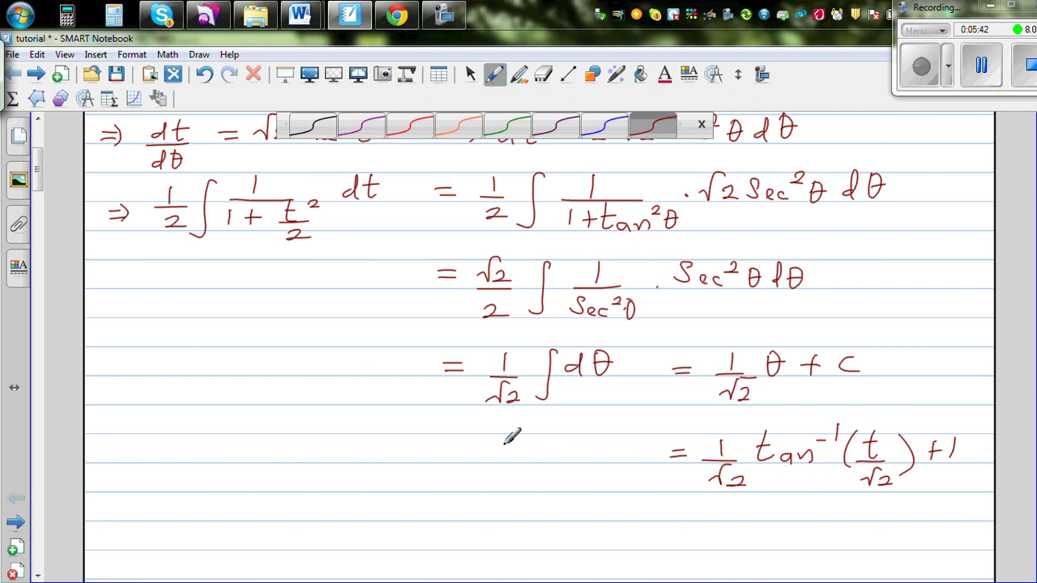
pyautogui.moveTo(526, 436); pyautogui.dragTo(508, 490)
pyautogui.moveTo(485, 440); pyautogui.dragTo(489, 469)
pyautogui.moveTo(473, 478); pyautogui.dragTo(485, 488)
pyautogui.moveTo(557, 443)
pyautogui.mouseDown()
pyautogui.moveTo(559, 462)
pyautogui.moveTo(581, 461)
pyautogui.moveTo(536, 487)
pyautogui.moveTo(604, 476)
pyautogui.moveTo(598, 508)
pyautogui.mouseUp()
pyautogui.moveTo(626, 448)
pyautogui.mouseDown()
pyautogui.moveTo(627, 460)
pyautogui.moveTo(640, 460)
pyautogui.moveTo(648, 442)
pyautogui.mouseUp()
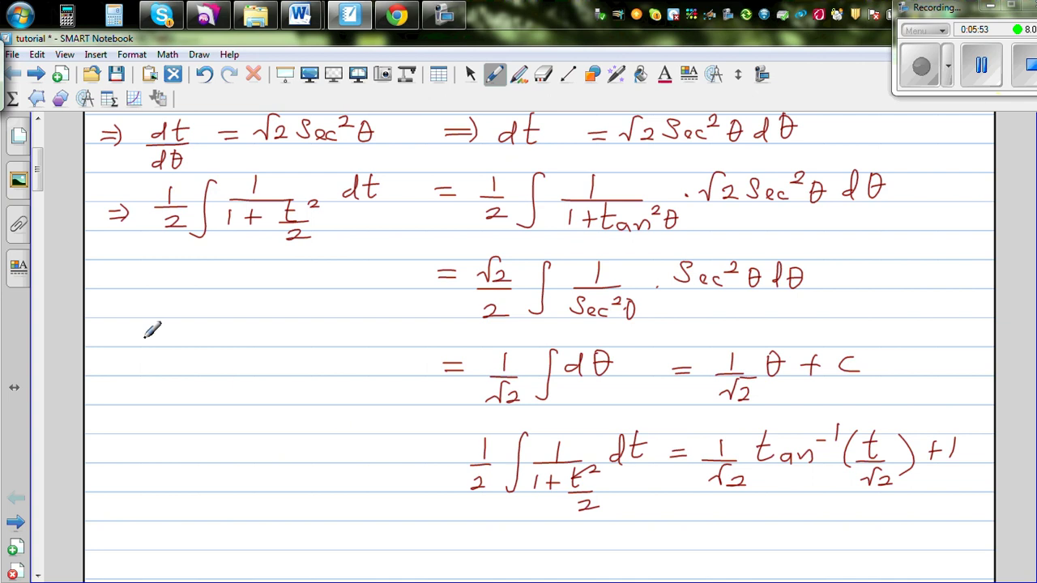
# Step: Add an equals mark in the left margin and erase the rewritten ½∫ expression
pyautogui.moveTo(42, 177); pyautogui.dragTo(37, 198)
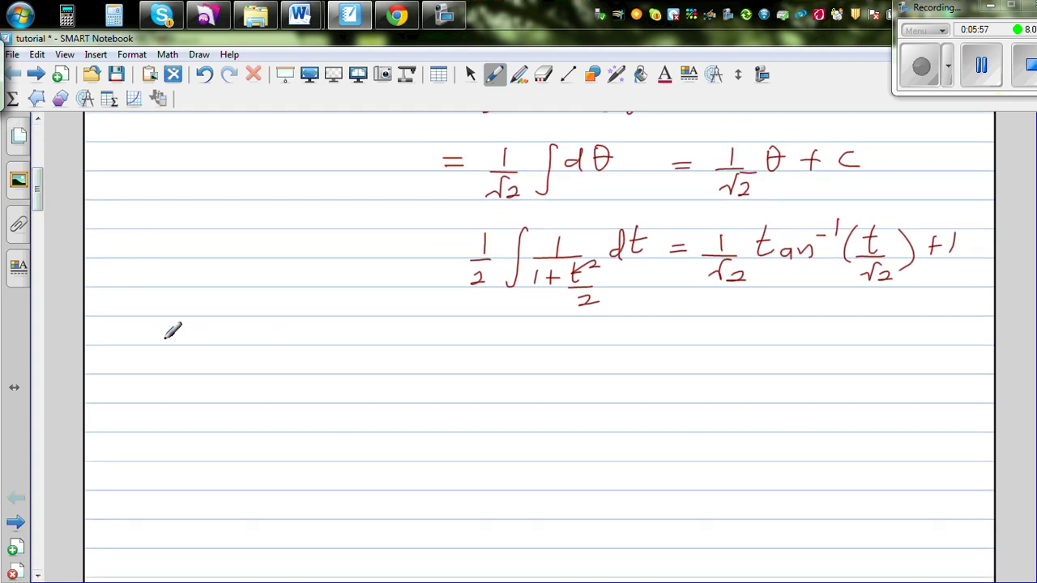
pyautogui.moveTo(131, 330); pyautogui.dragTo(154, 330)
pyautogui.click(543, 75)
pyautogui.moveTo(497, 250)
pyautogui.mouseDown()
pyautogui.moveTo(479, 273)
pyautogui.moveTo(479, 262)
pyautogui.moveTo(531, 243)
pyautogui.moveTo(537, 280)
pyautogui.moveTo(625, 243)
pyautogui.moveTo(594, 278)
pyautogui.moveTo(562, 243)
pyautogui.moveTo(648, 215)
pyautogui.moveTo(559, 254)
pyautogui.mouseUp()
# Step: Draw a red box around the original integral ∫1/(t²+2) dt
pyautogui.click(494, 75)
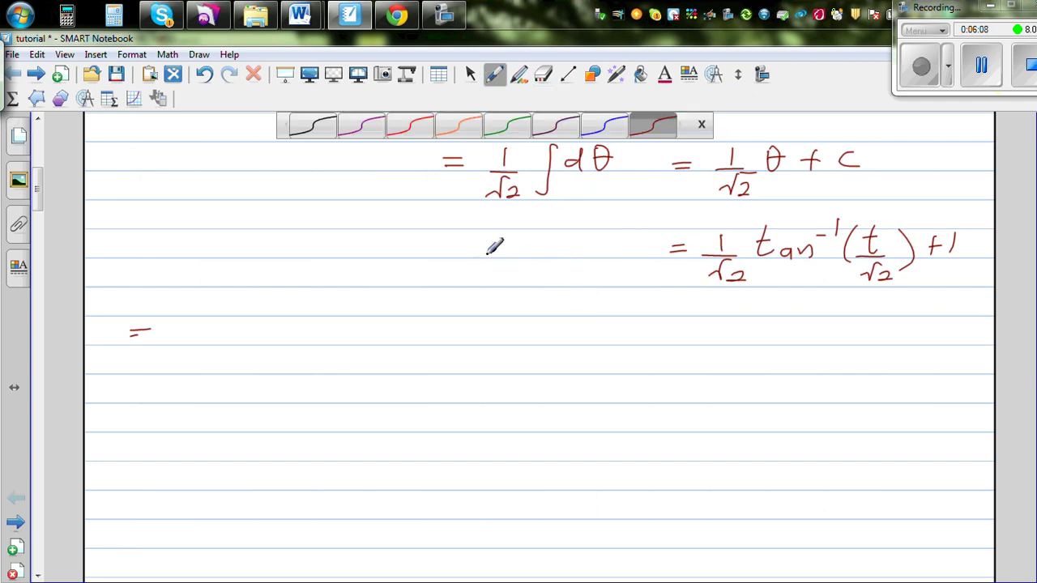
pyautogui.moveTo(38, 191); pyautogui.dragTo(41, 154)
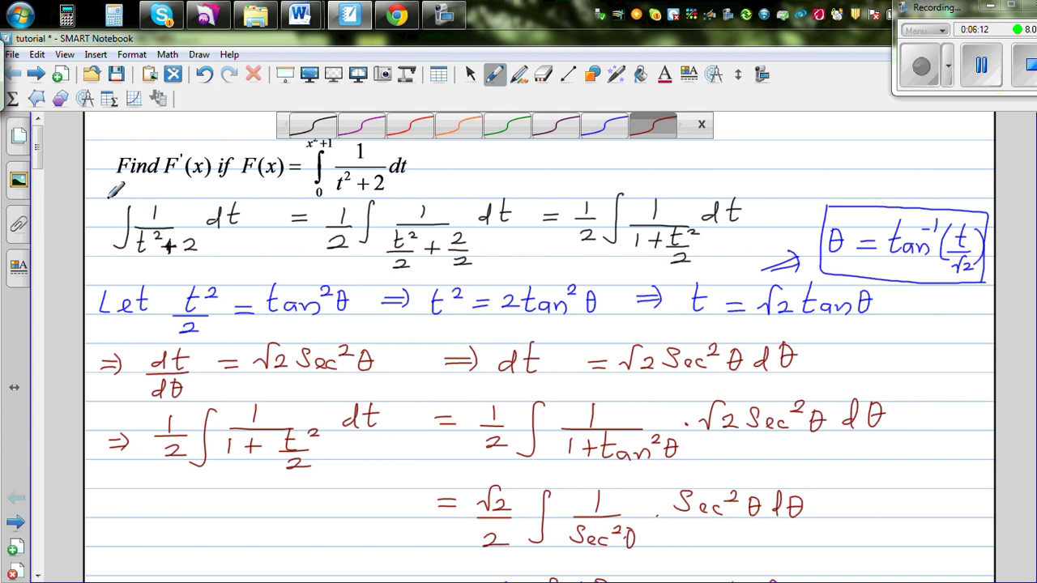
pyautogui.moveTo(107, 203)
pyautogui.mouseDown()
pyautogui.moveTo(105, 264)
pyautogui.moveTo(201, 265)
pyautogui.moveTo(257, 227)
pyautogui.moveTo(212, 196)
pyautogui.mouseUp()
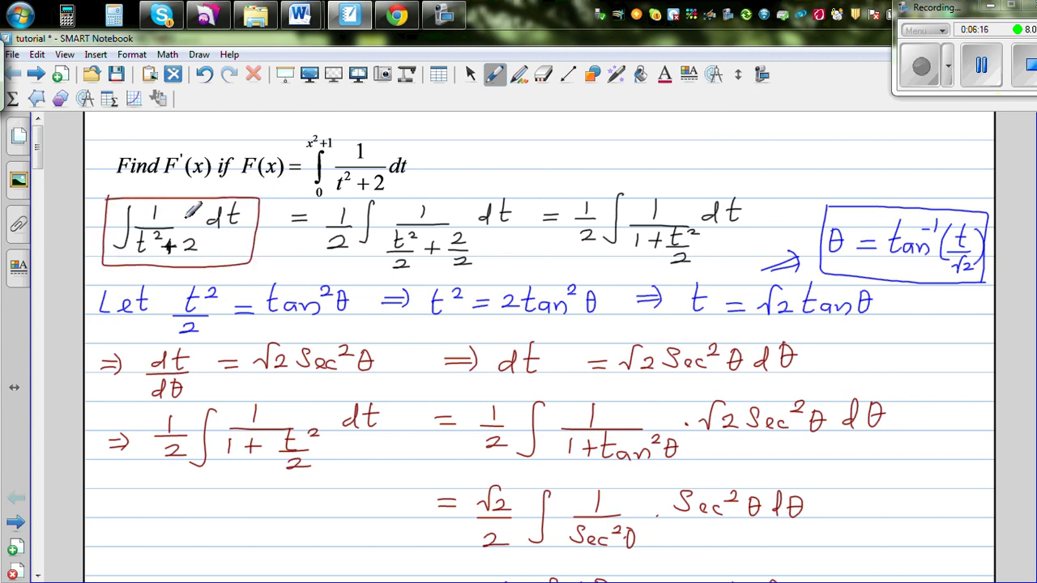
pyautogui.scroll(-10, 33, 141)
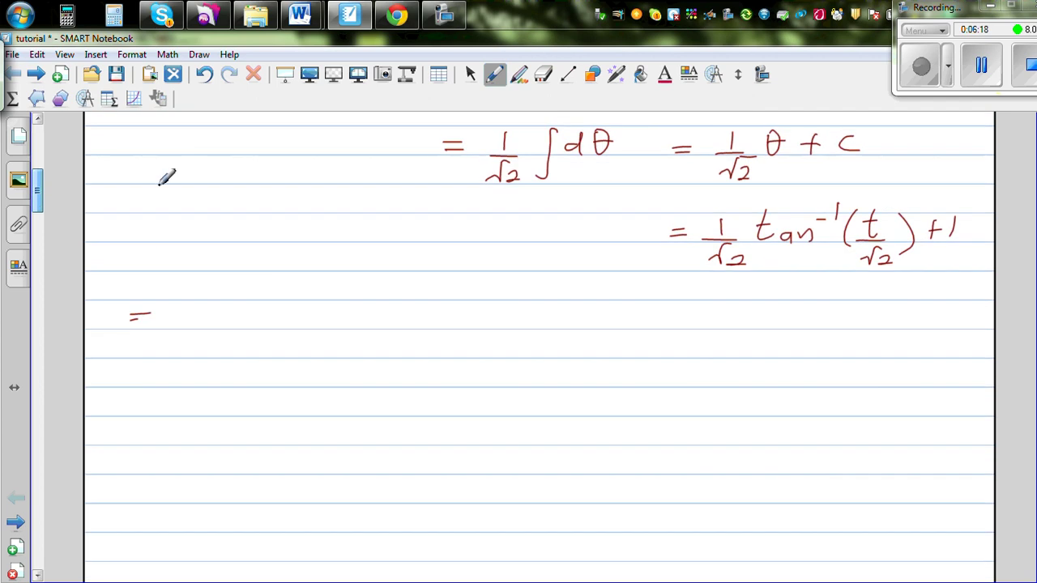